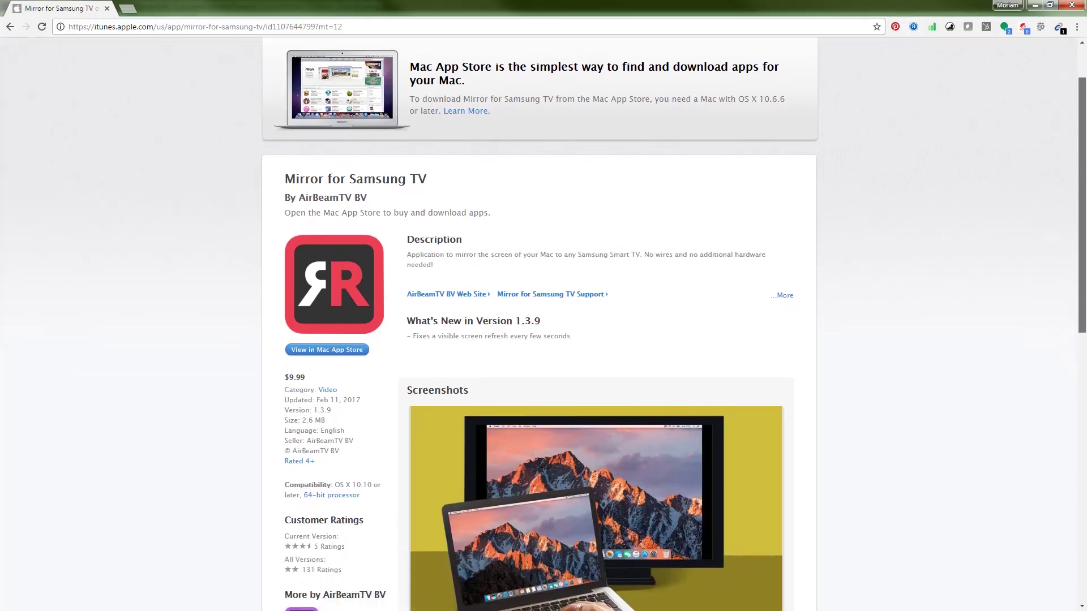
scroll(543, 340, "down", 4)
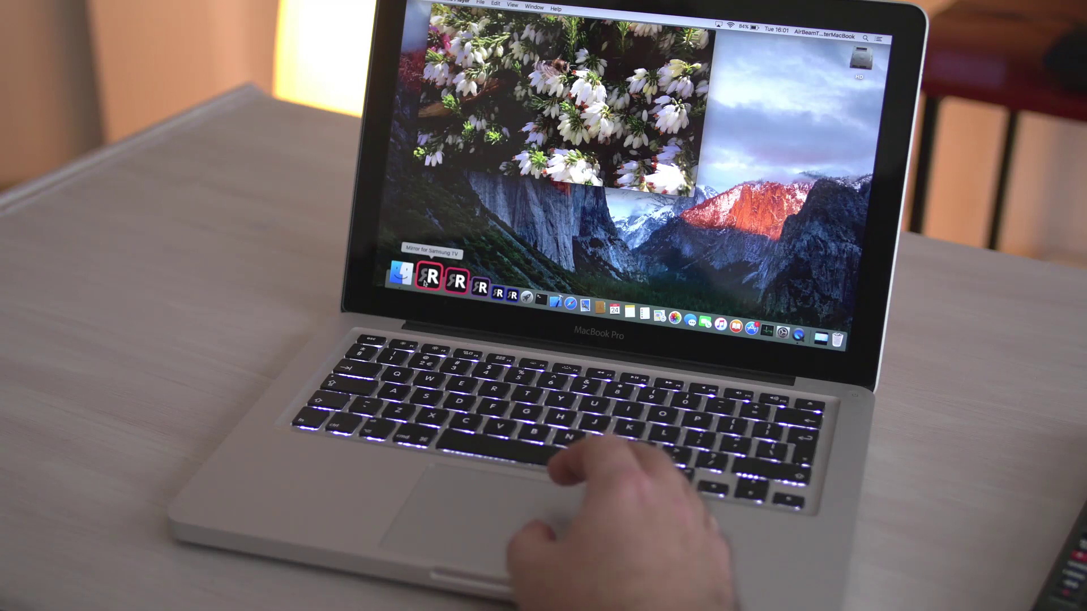
Launch Mirror for Samsung TV from the Dock to show its Samsung TV mirroring panel.
left_click(431, 277)
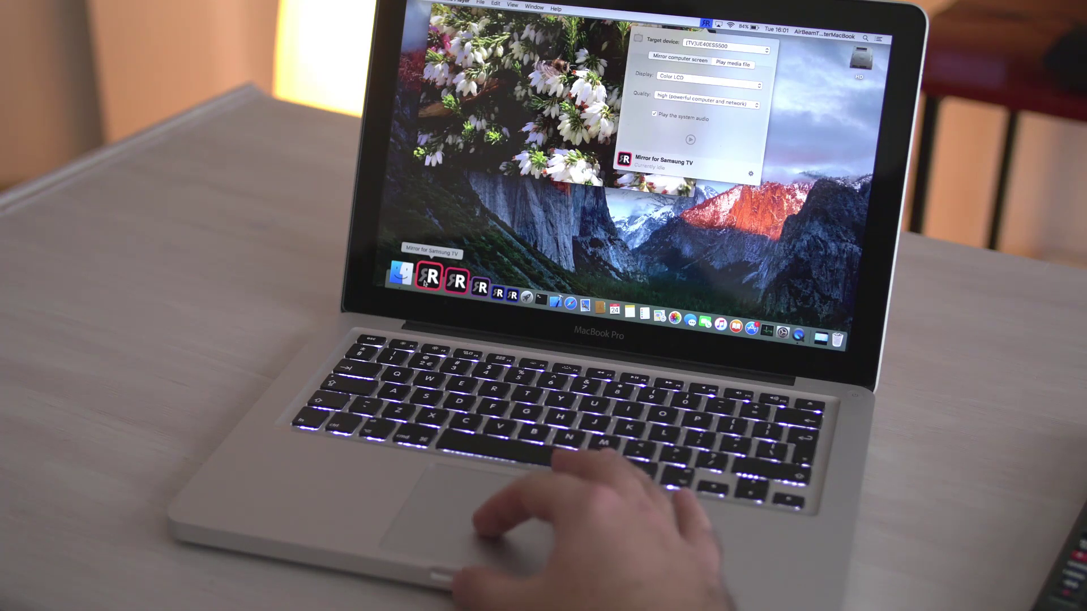